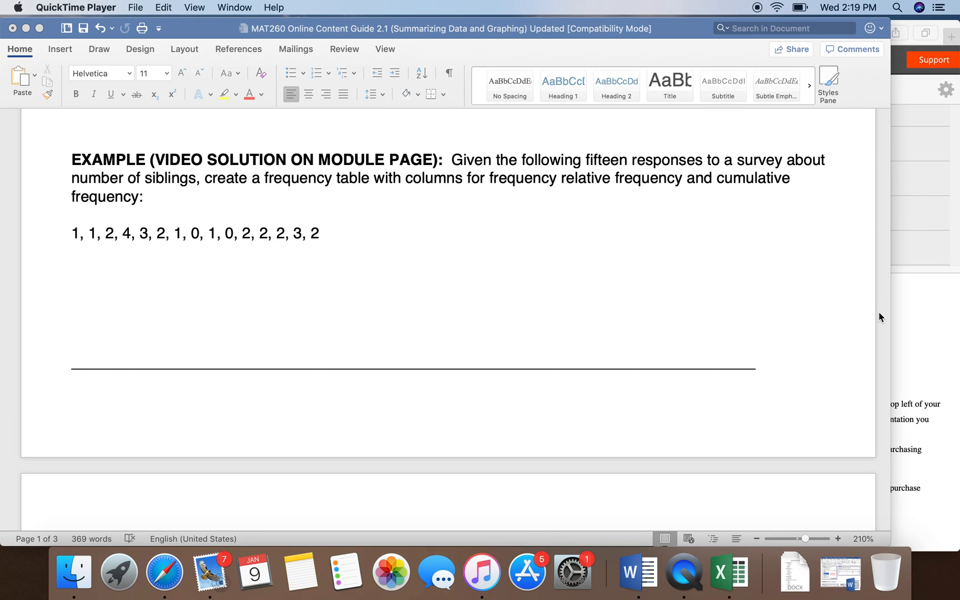
# Step: Switch to Safari, widen the window, and open MyStatLab Course Home from the course's MyStatLab Links (and StatCrunch) page
pyautogui.click(914, 344)
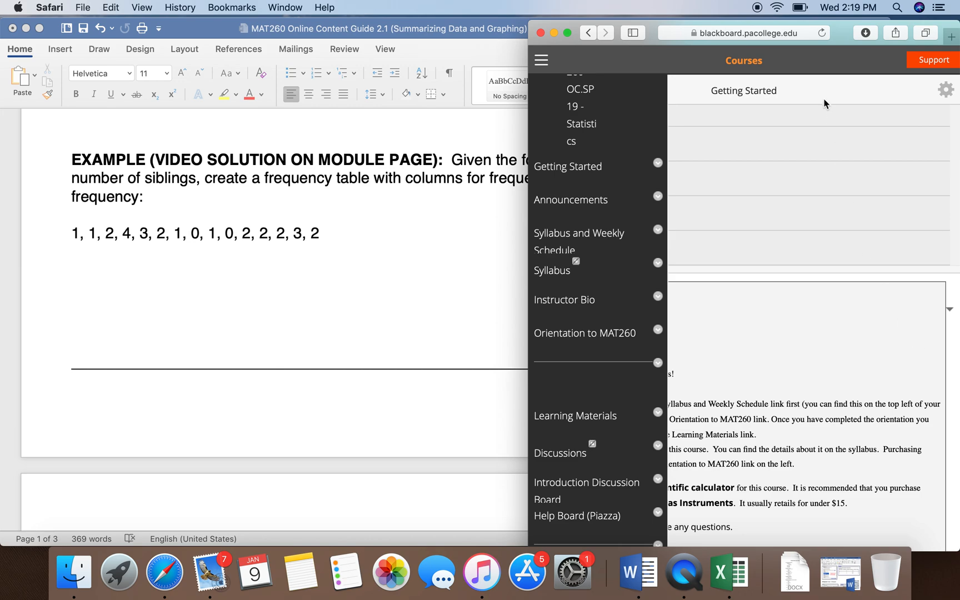
pyautogui.moveTo(528, 229); pyautogui.dragTo(206, 229)
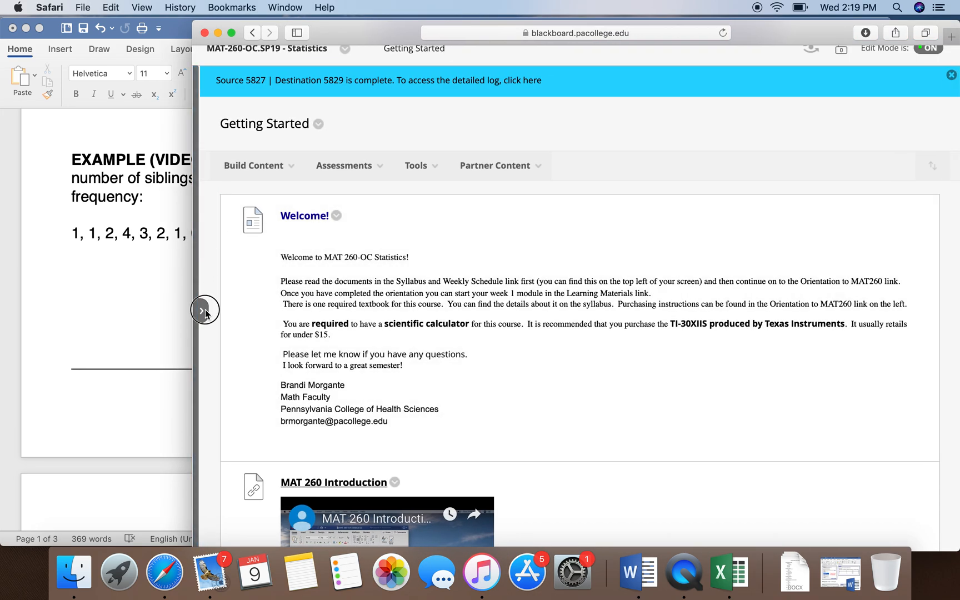
pyautogui.click(202, 310)
pyautogui.scroll(-4, 276, 410)
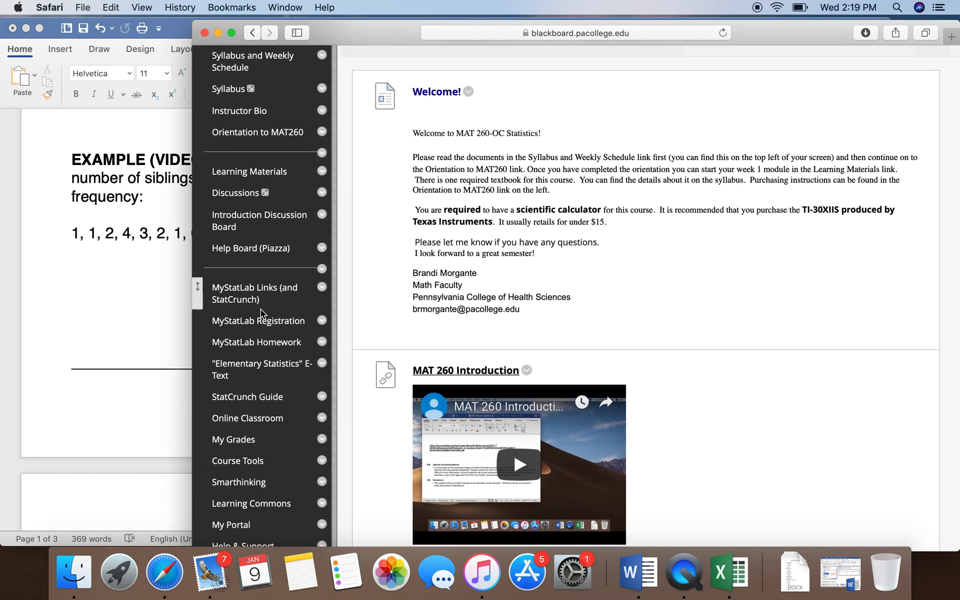
pyautogui.click(239, 301)
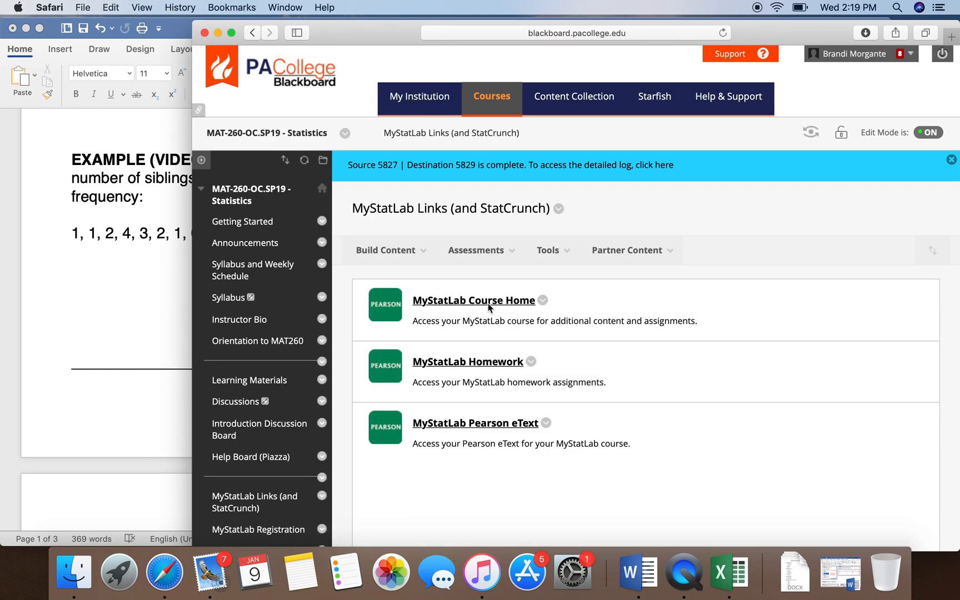
pyautogui.click(478, 303)
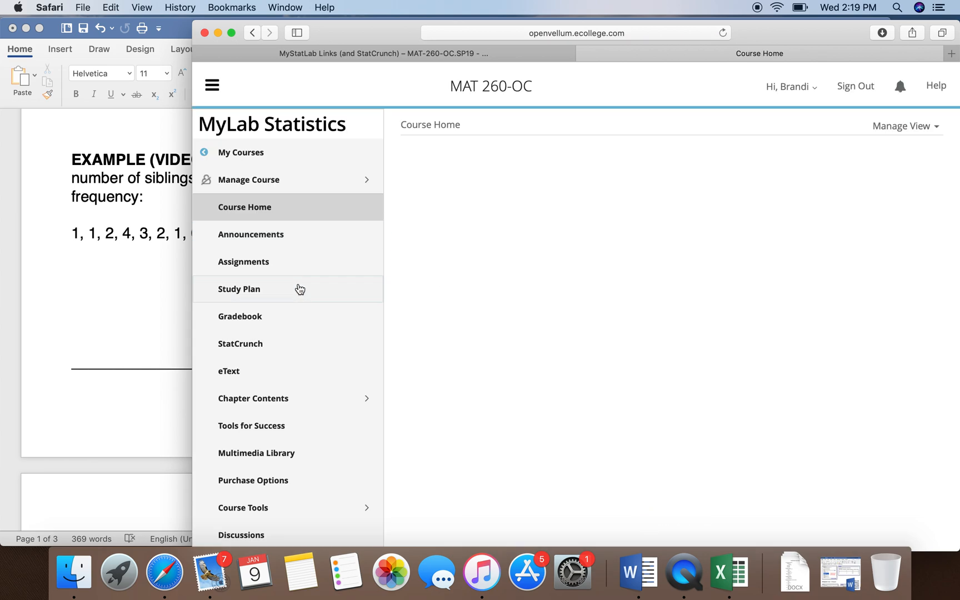
# Step: Dismiss the MyLab enhancements notice and go to the StatCrunch website through the course's StatCrunch page
pyautogui.scroll(-2, 285, 354)
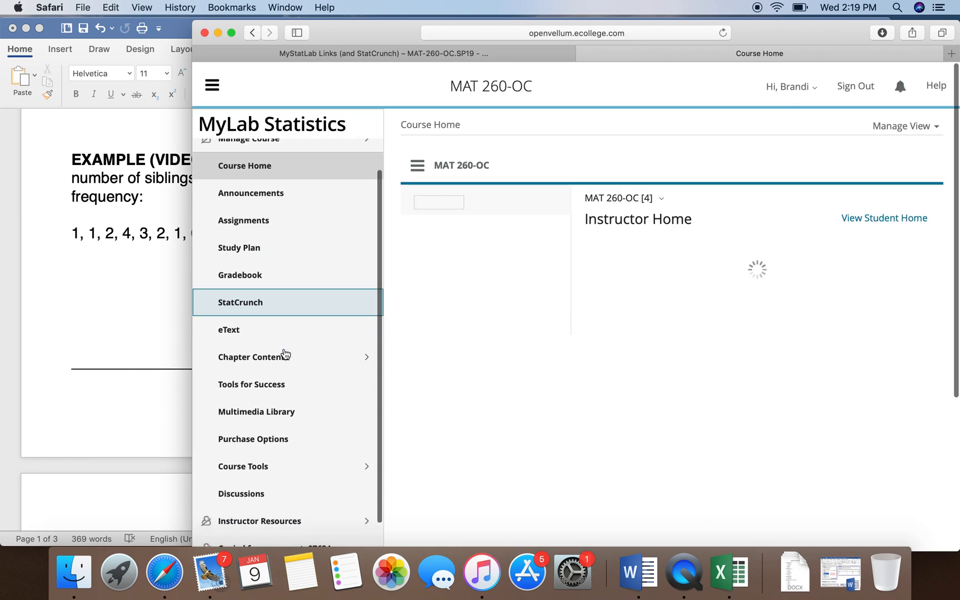
pyautogui.scroll(-1, 243, 330)
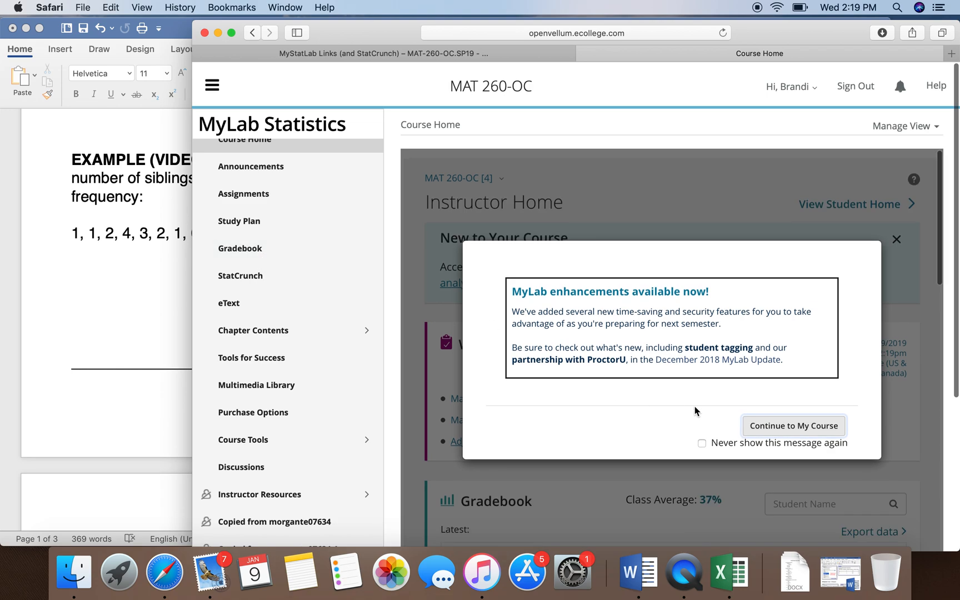
pyautogui.click(784, 426)
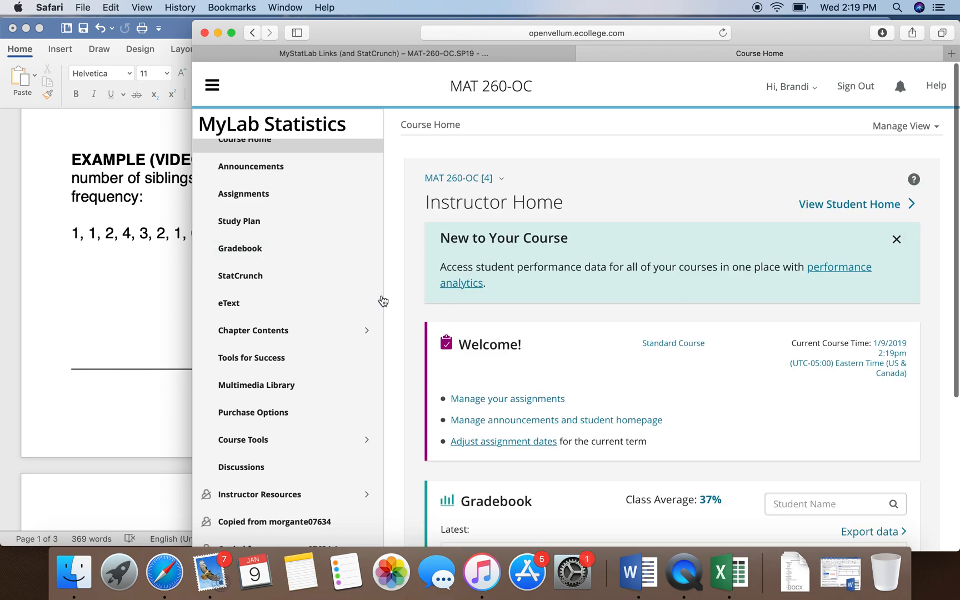
pyautogui.click(305, 283)
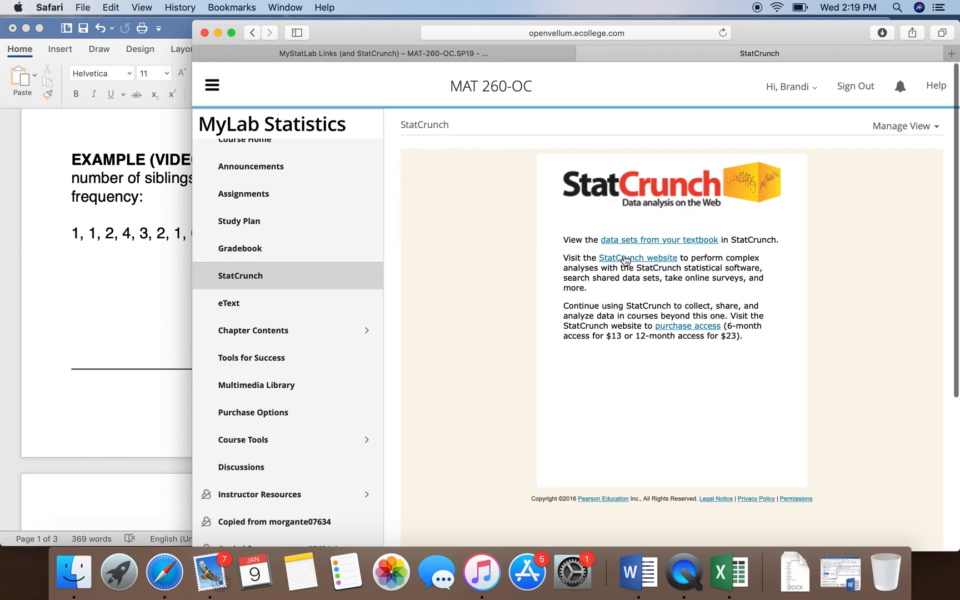
pyautogui.click(665, 260)
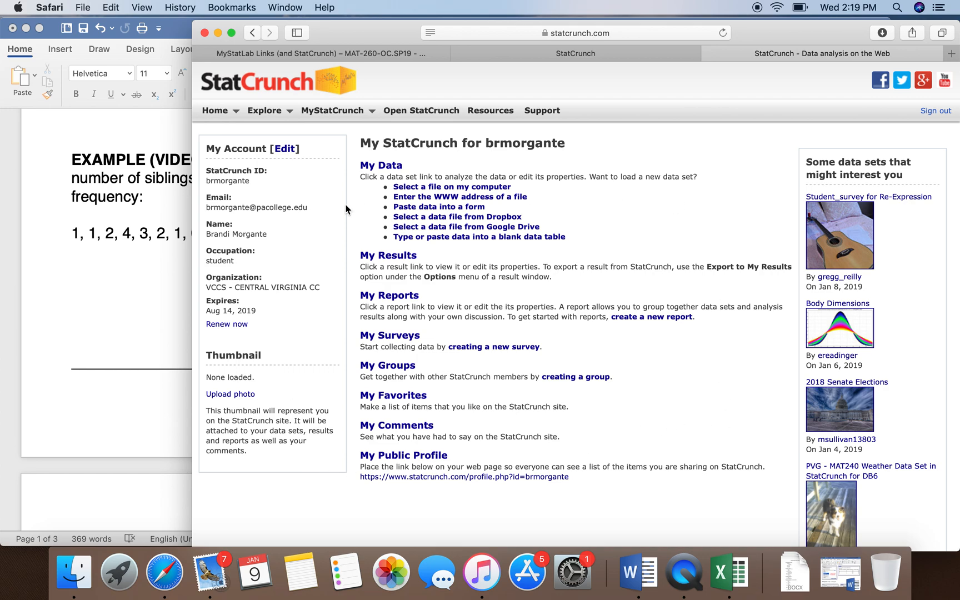
# Step: Open a blank StatCrunch data table and position the browser window so the survey data in the document stays visible
pyautogui.moveTo(372, 38); pyautogui.dragTo(443, 32)
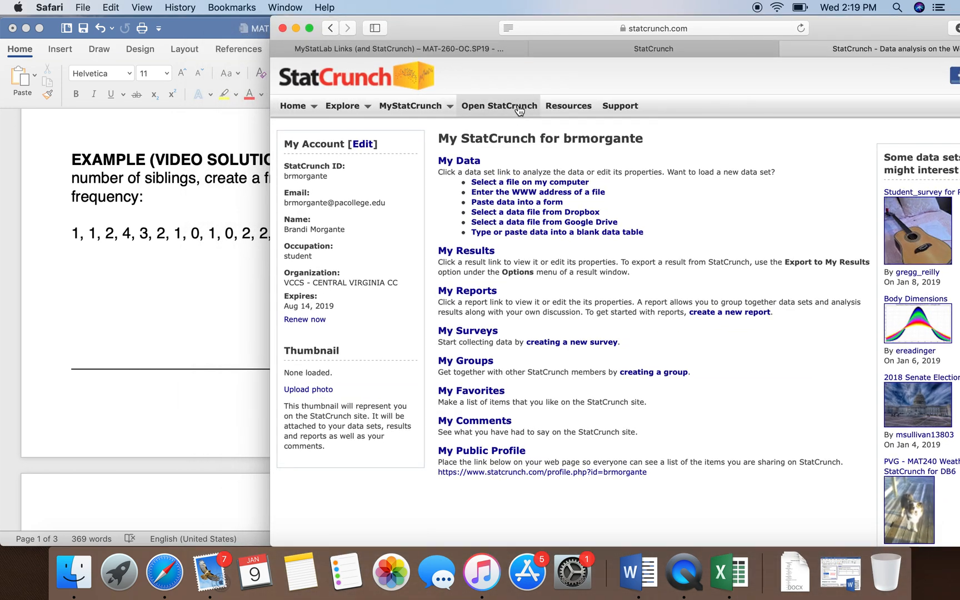
pyautogui.click(493, 110)
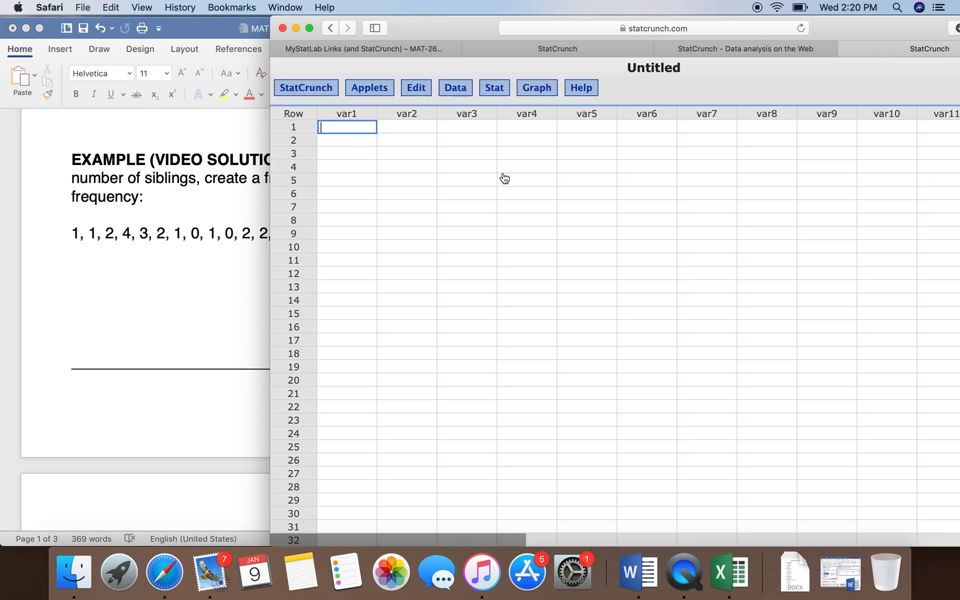
pyautogui.moveTo(852, 28); pyautogui.dragTo(943, 31)
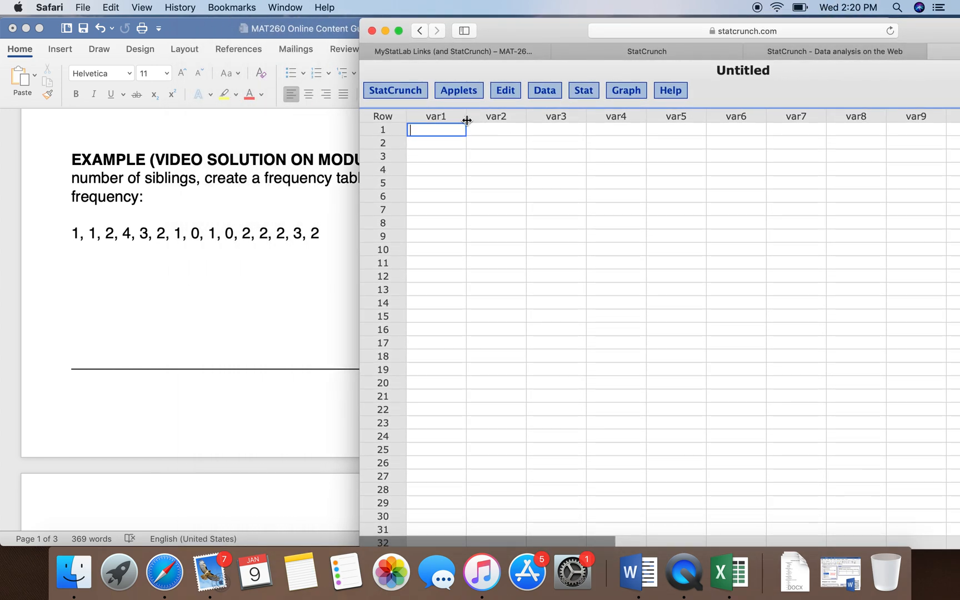
# Step: Rename the var1 column as Number of Siblings and widen it to fit the full name
pyautogui.click(448, 117)
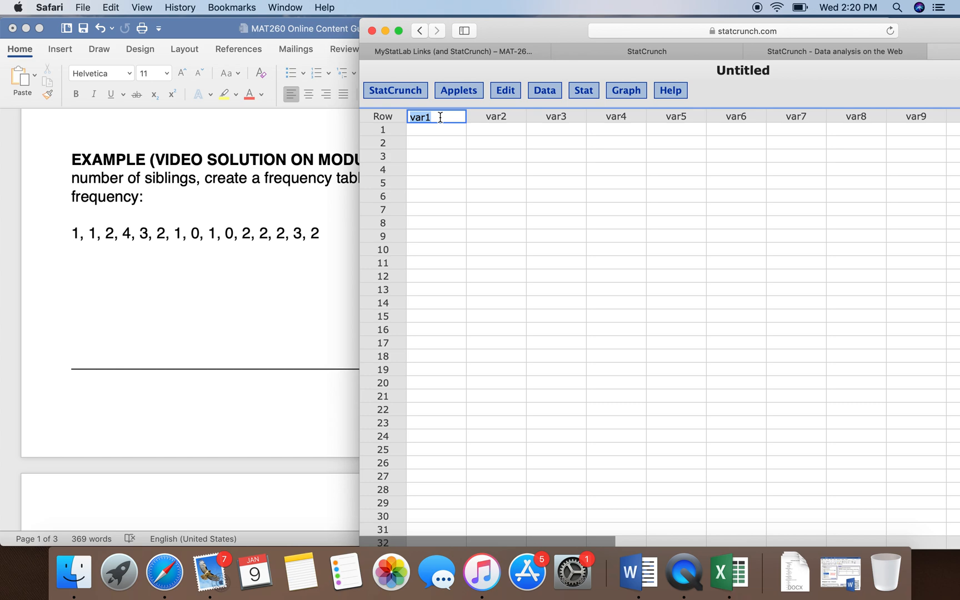
pyautogui.write('N')
pyautogui.write('umber of Sib')
pyautogui.write('lings')
pyautogui.click(442, 169)
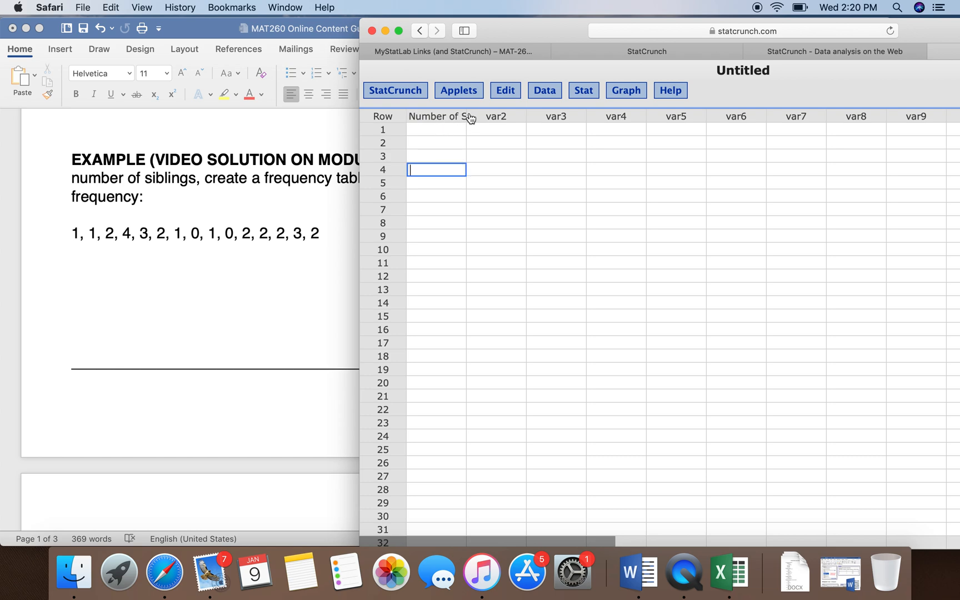
pyautogui.moveTo(467, 117); pyautogui.dragTo(507, 116)
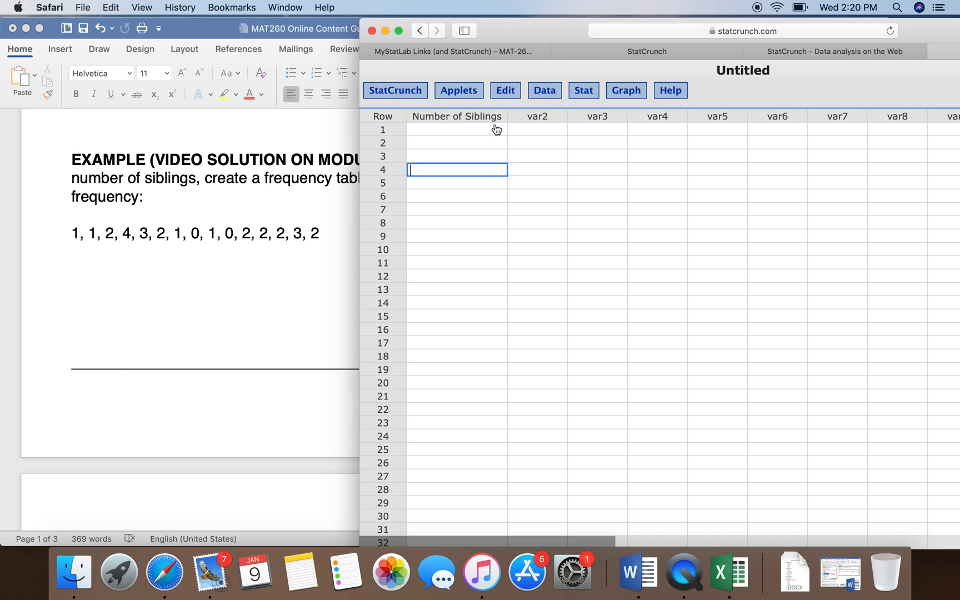
# Step: Enter the fifteen responses 1, 1, 2, 4, 3, 2, 1, 0, 1, 0, 2, 2, 2, 3, 2 down the Number of Siblings column
pyautogui.click(449, 129)
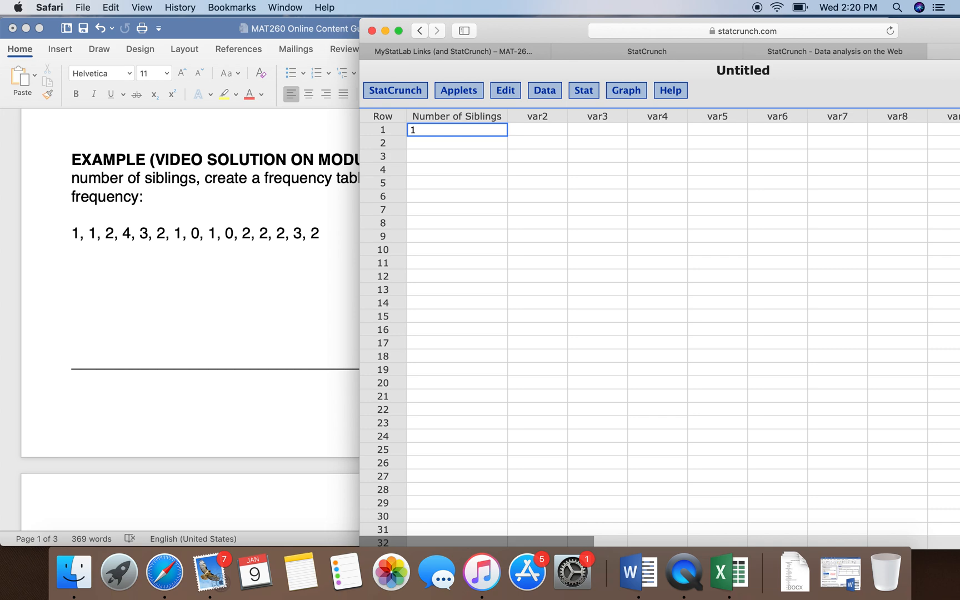
pyautogui.press('Return')
pyautogui.press('Return')
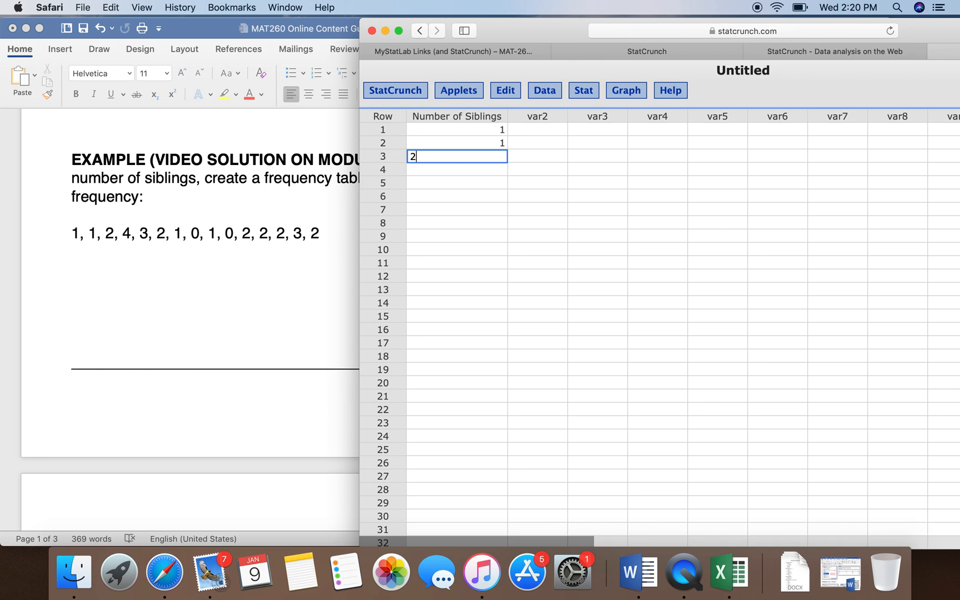
pyautogui.press('Return')
pyautogui.write('4')
pyautogui.press('Return')
pyautogui.write('3')
pyautogui.press('Return')
pyautogui.write('2')
pyautogui.press('Return')
pyautogui.write('1')
pyautogui.press('Return')
pyautogui.write('0')
pyautogui.press('Return')
pyautogui.write('1')
pyautogui.press('Return')
pyautogui.write('0')
pyautogui.press('Return')
pyautogui.write('2')
pyautogui.press('Return')
pyautogui.write('2')
pyautogui.press('Return')
pyautogui.write('2')
pyautogui.press('Return')
pyautogui.write('3')
pyautogui.press('Return')
pyautogui.write('2')
pyautogui.press('Return')
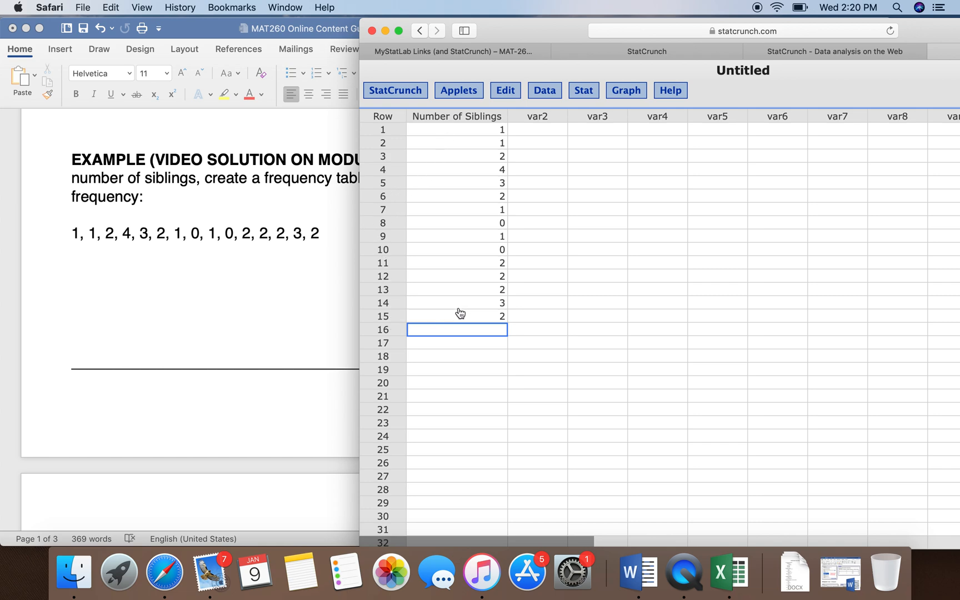
pyautogui.click(525, 210)
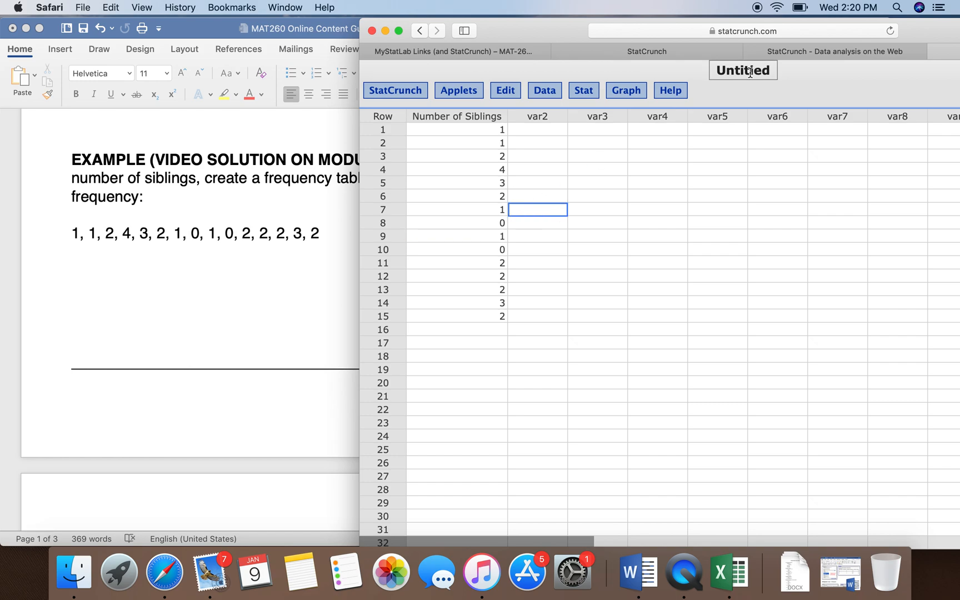
# Step: Start a Frequency Table from the Stat tables and choose Number of Siblings as its column
pyautogui.moveTo(940, 32); pyautogui.dragTo(914, 32)
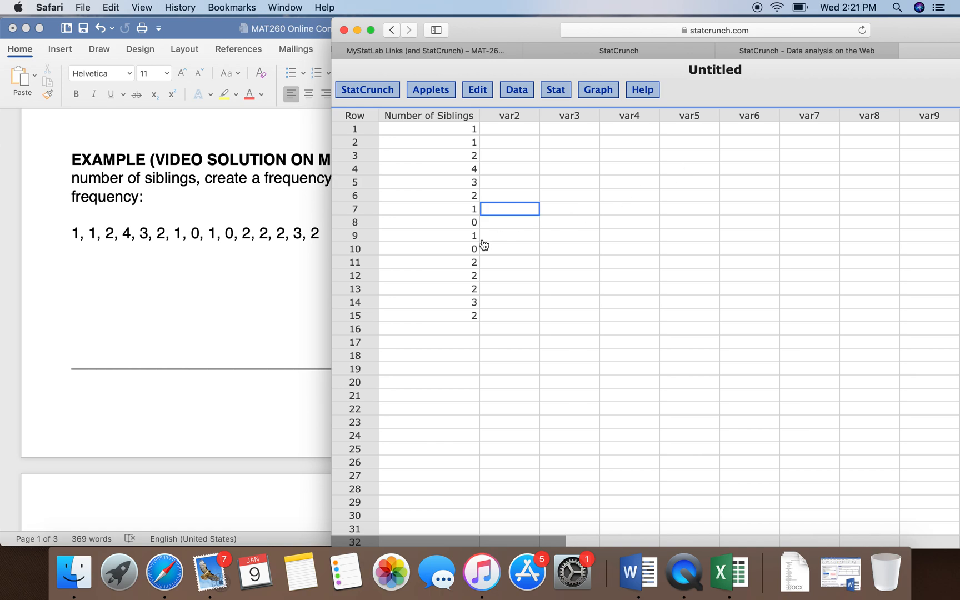
pyautogui.click(556, 90)
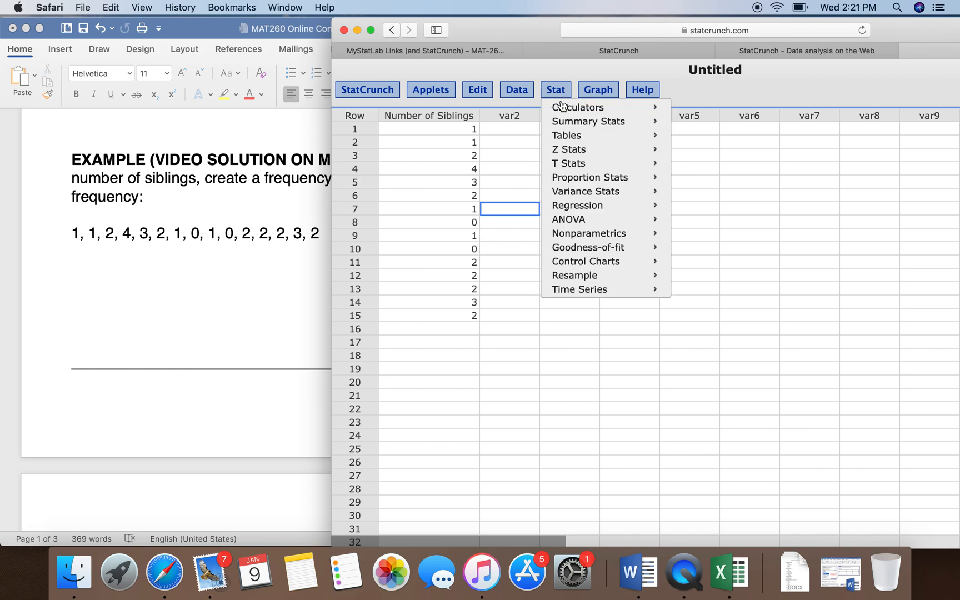
pyautogui.moveTo(566, 141)
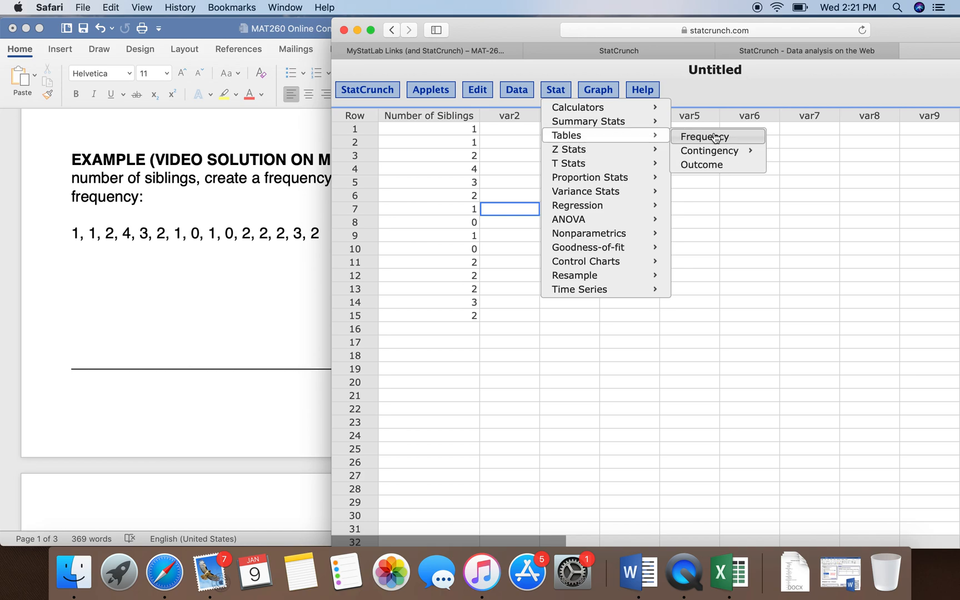
pyautogui.click(734, 138)
pyautogui.moveTo(720, 106); pyautogui.dragTo(588, 87)
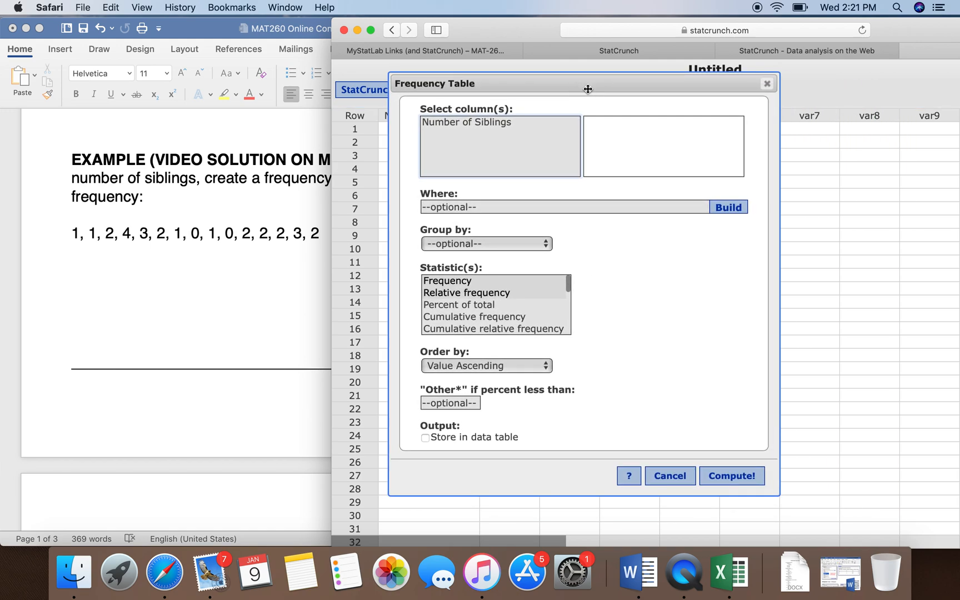
pyautogui.click(480, 122)
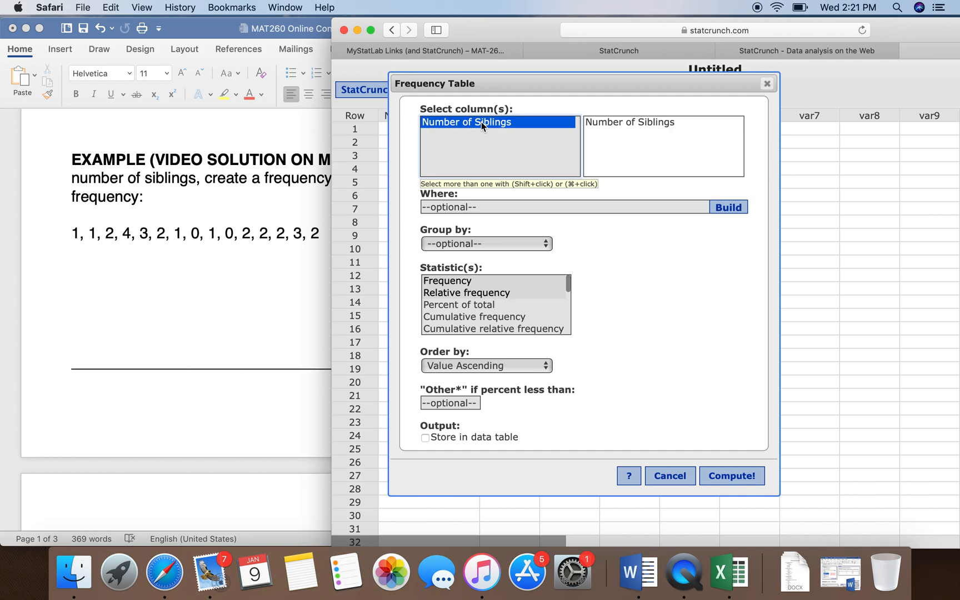
pyautogui.click(475, 282)
pyautogui.click(477, 291)
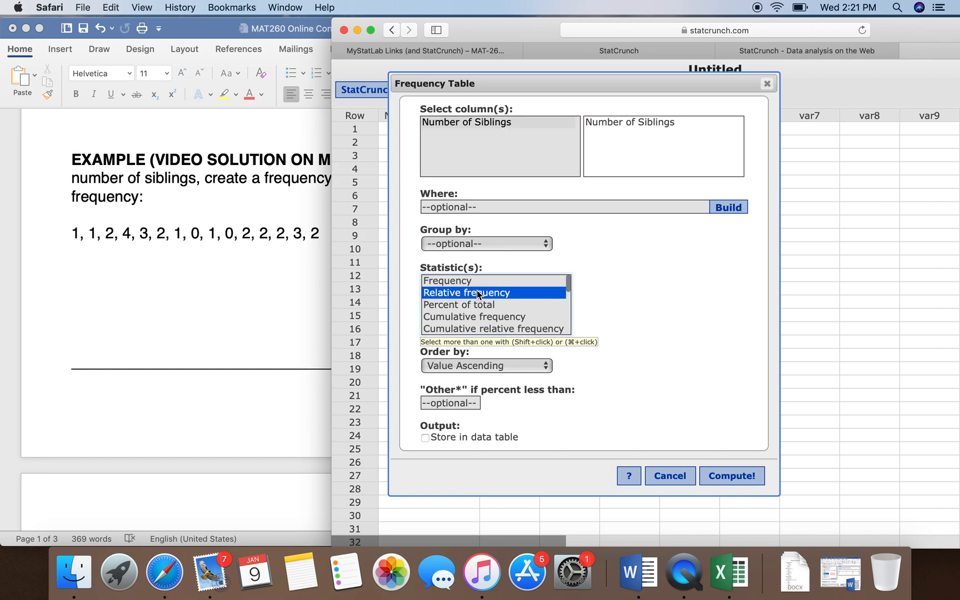
pyautogui.click(474, 315)
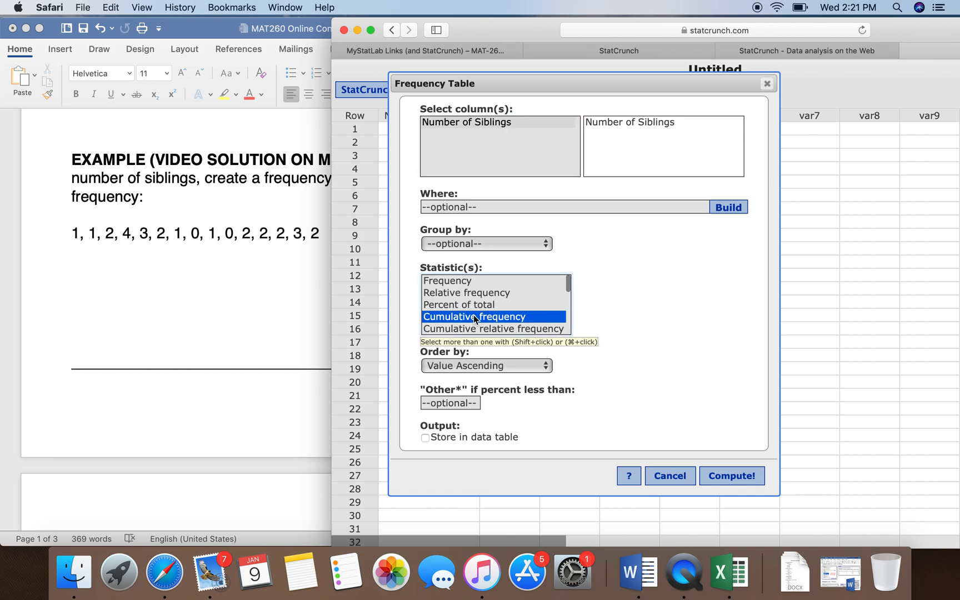
# Step: Select the Frequency, Relative frequency and Cumulative frequency statistics together for the table
pyautogui.click(461, 282)
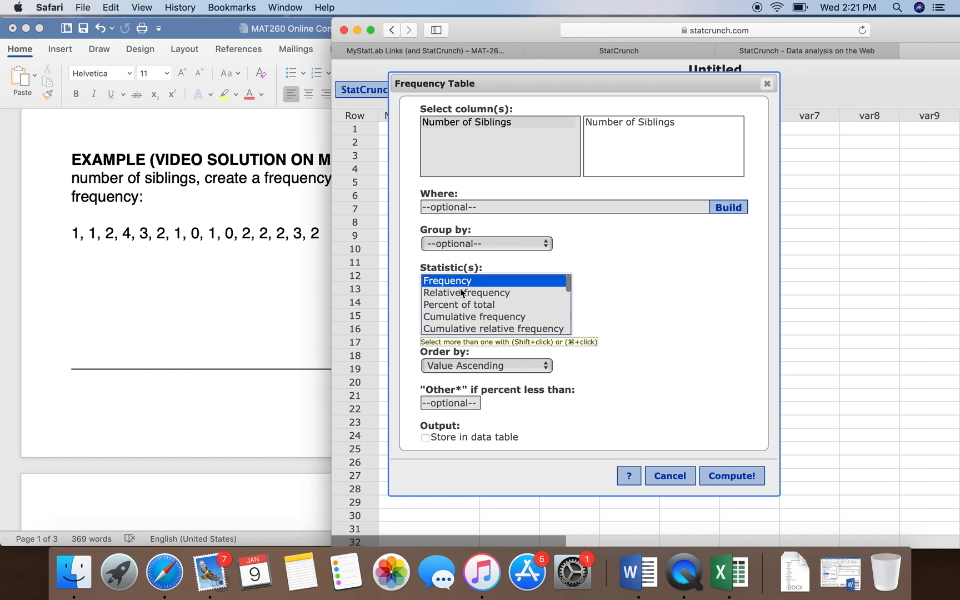
pyautogui.keyDown('shift'); pyautogui.click(460, 293); pyautogui.keyUp('shift')
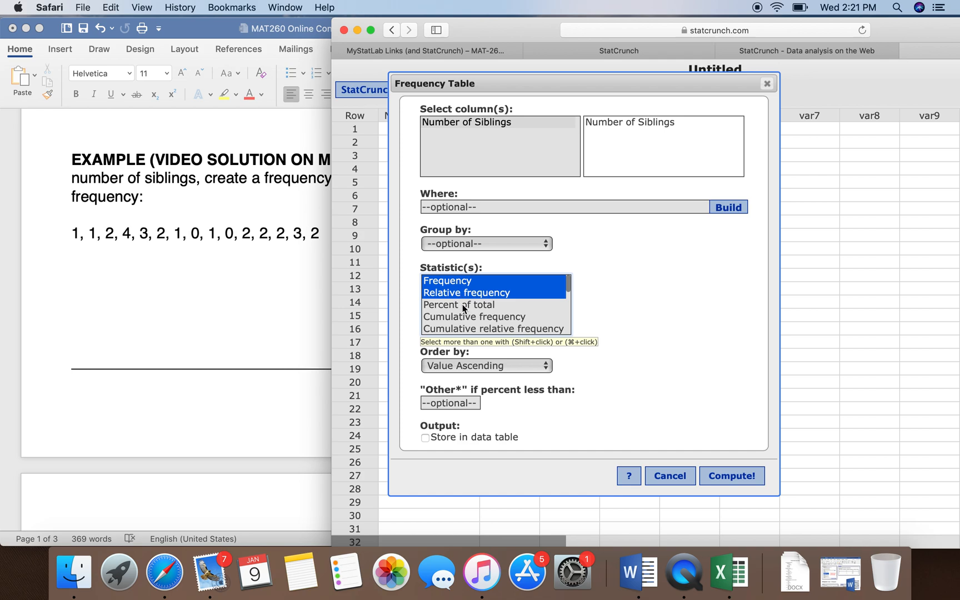
pyautogui.keyDown('super'); pyautogui.click(465, 318); pyautogui.keyUp('super')
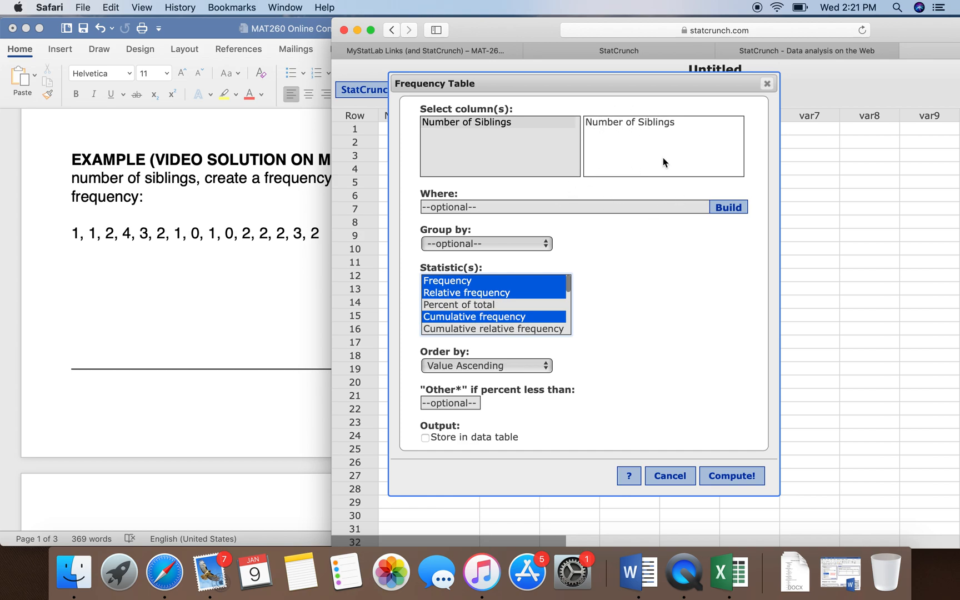
# Step: Compute the frequency table and move its results window beside the Number of Siblings data
pyautogui.click(730, 477)
pyautogui.moveTo(856, 161); pyautogui.dragTo(713, 157)
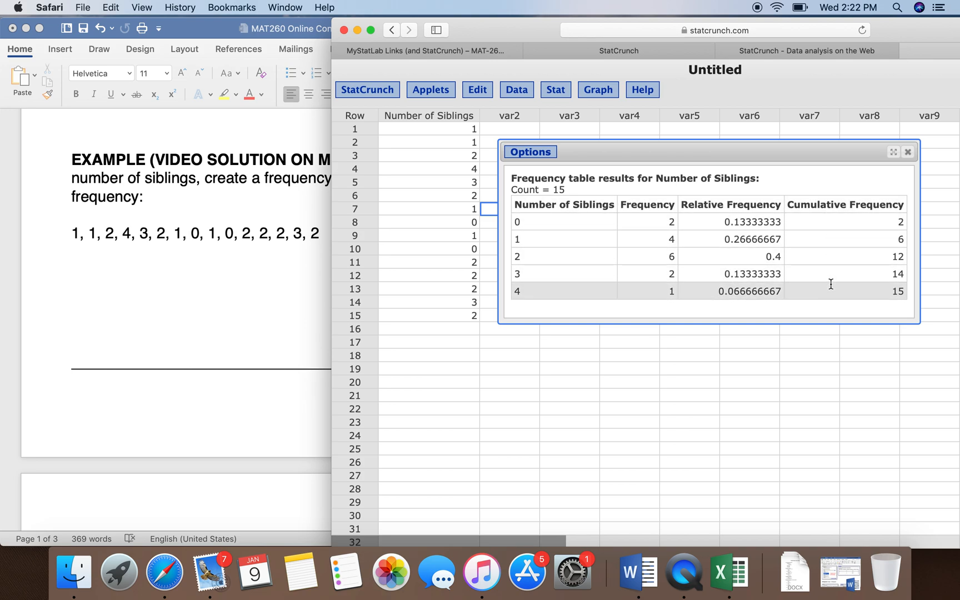
pyautogui.moveTo(771, 151)
pyautogui.mouseDown()
pyautogui.moveTo(788, 147)
pyautogui.moveTo(767, 139)
pyautogui.mouseUp()
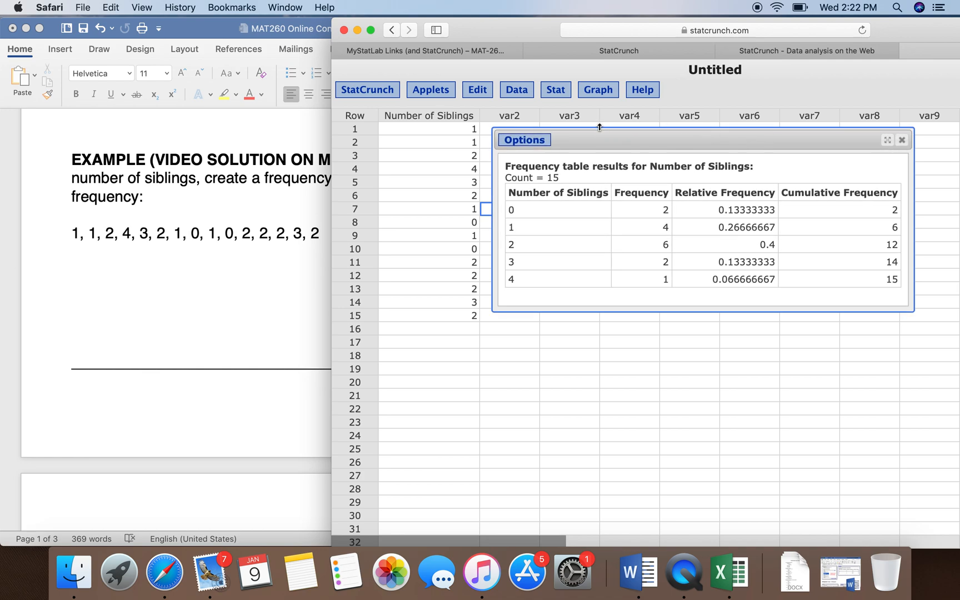